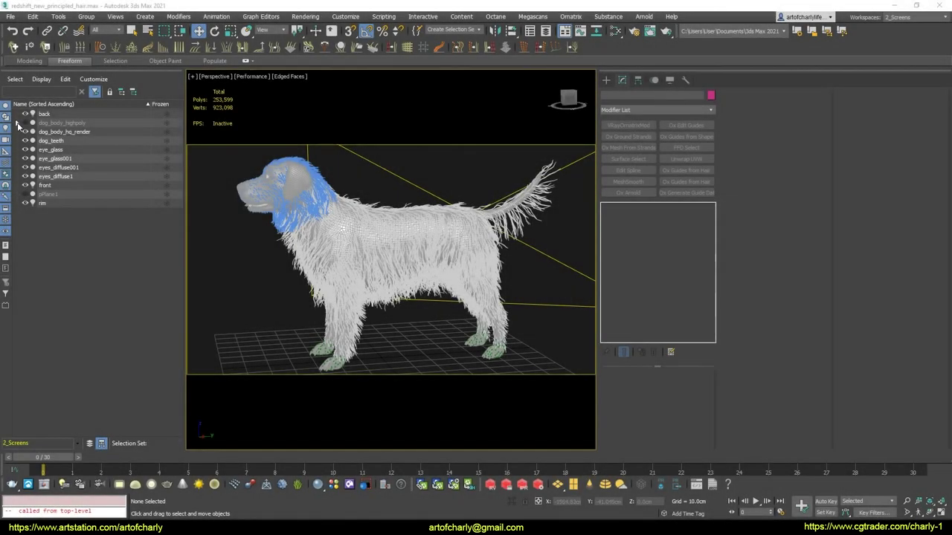
Expand dog_body_highpoly and view the Hair from Guides render counts of fur_body, head and legs_down (800000).
click(17, 123)
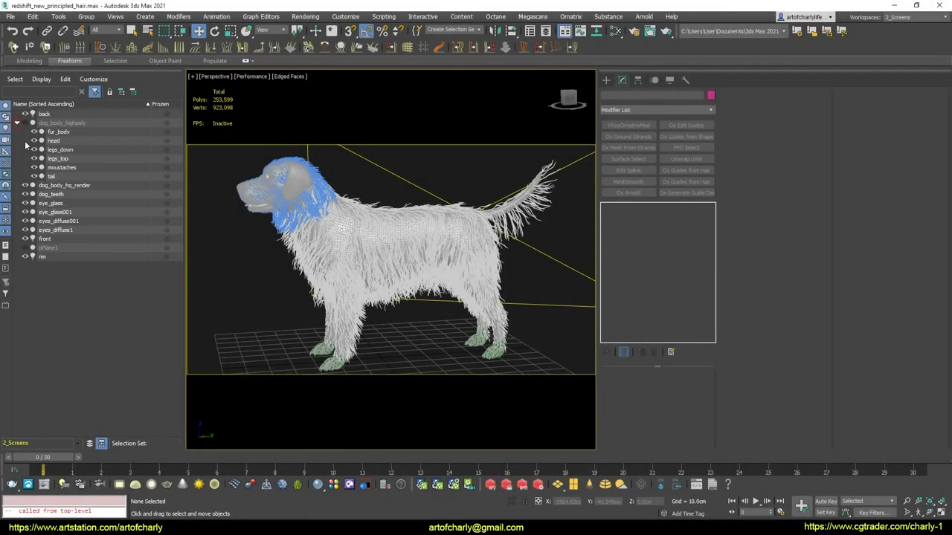
click(59, 132)
click(644, 274)
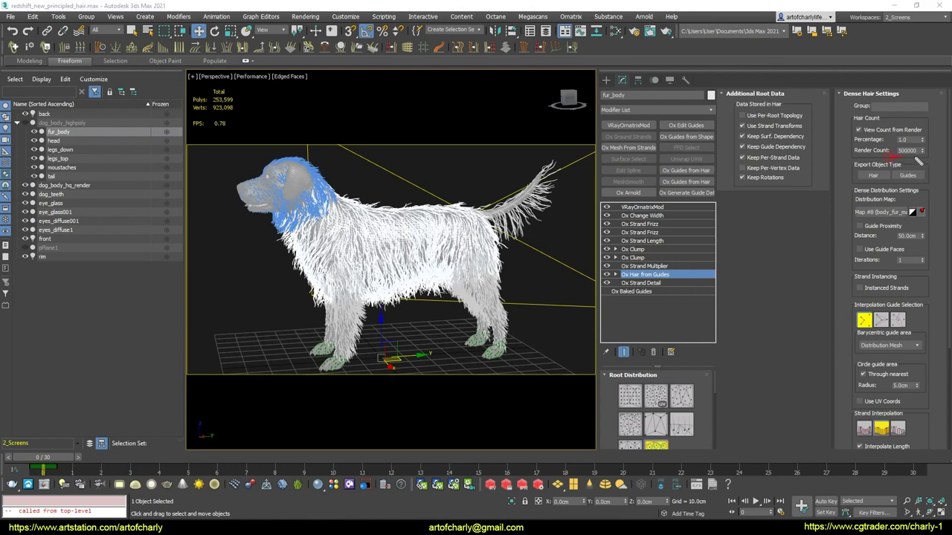
click(60, 141)
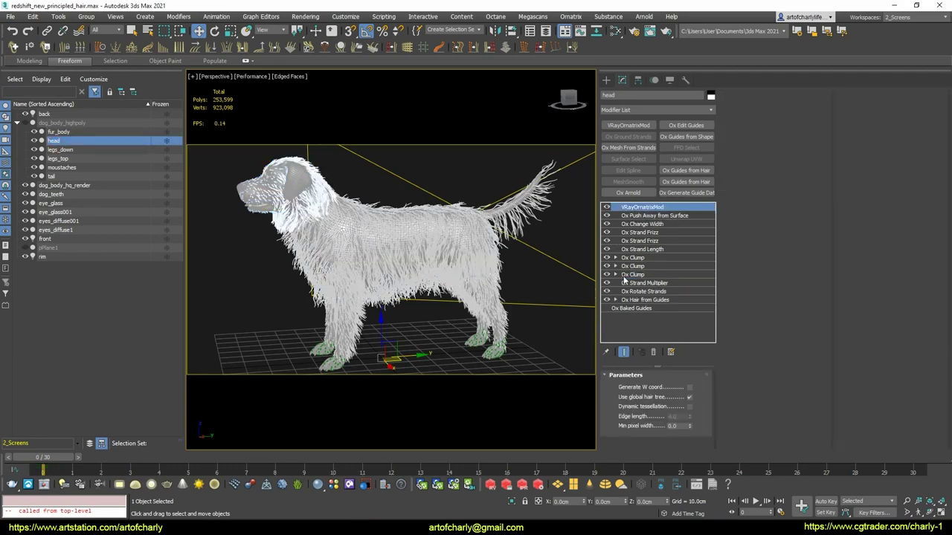
click(660, 300)
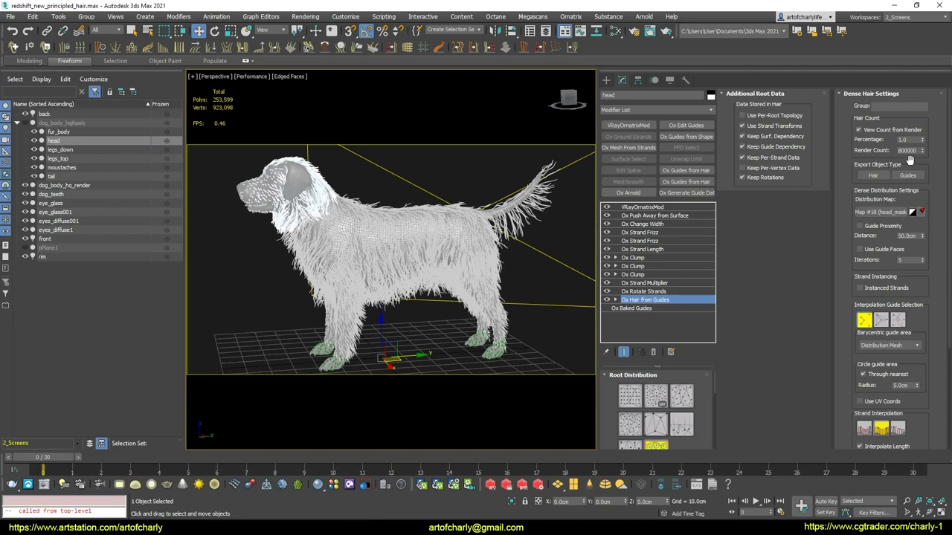
click(69, 150)
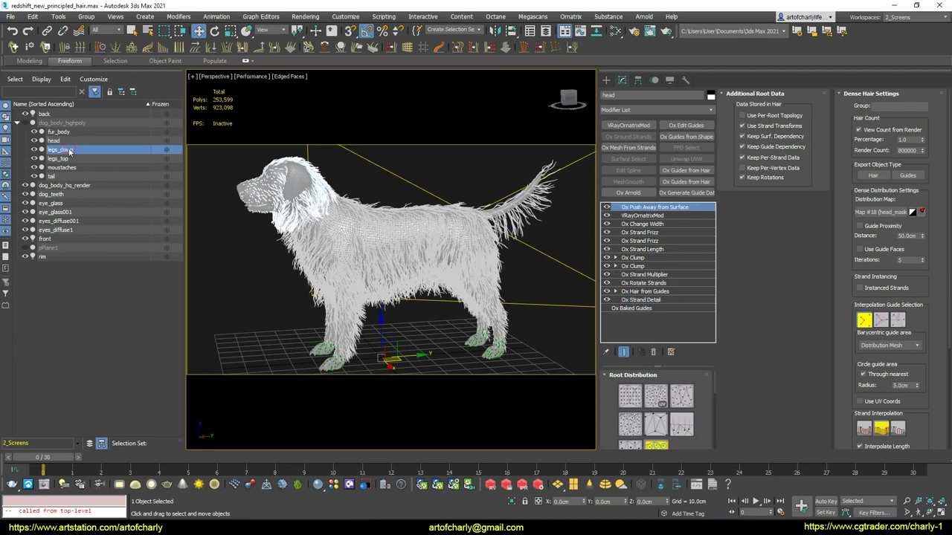
click(659, 292)
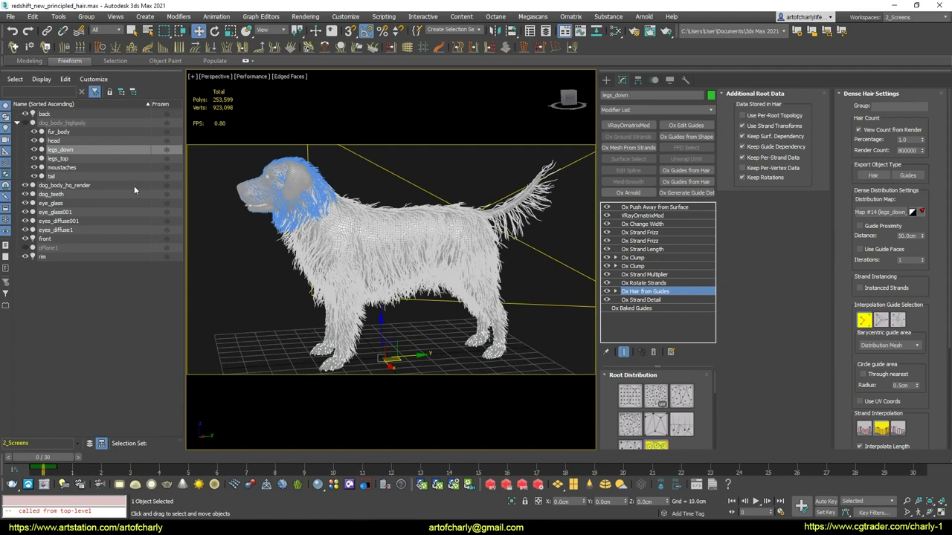
Check the hair render counts of legs_top (800000), moustaches and tail (300000), then deselect everything.
click(59, 159)
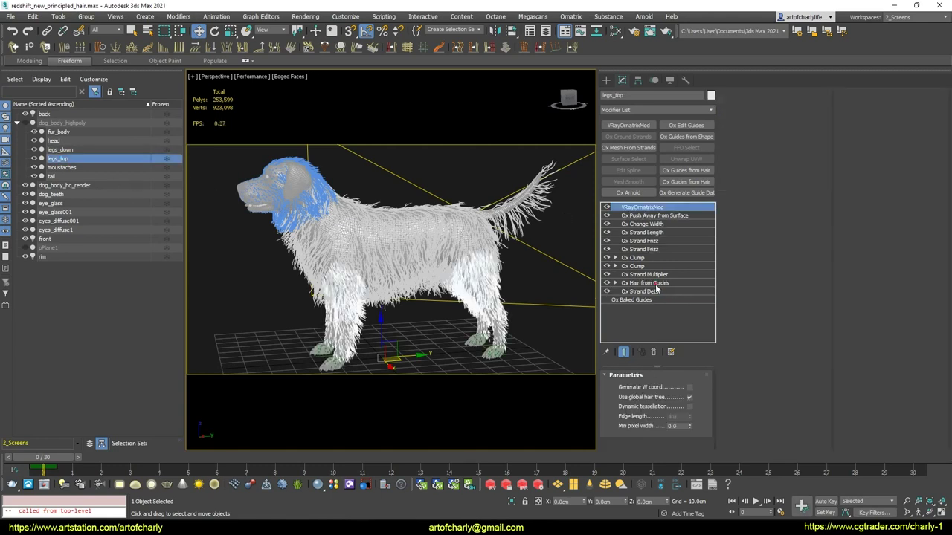
click(655, 284)
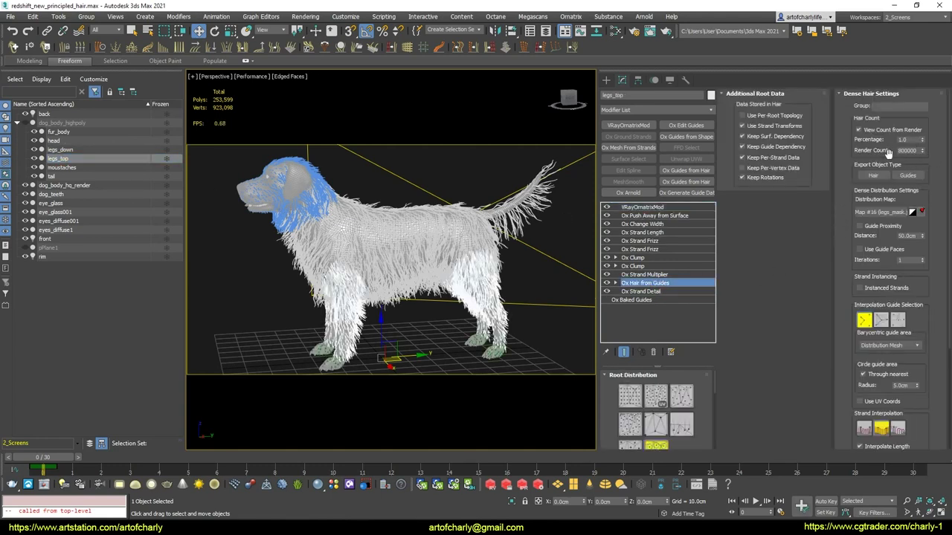
click(62, 168)
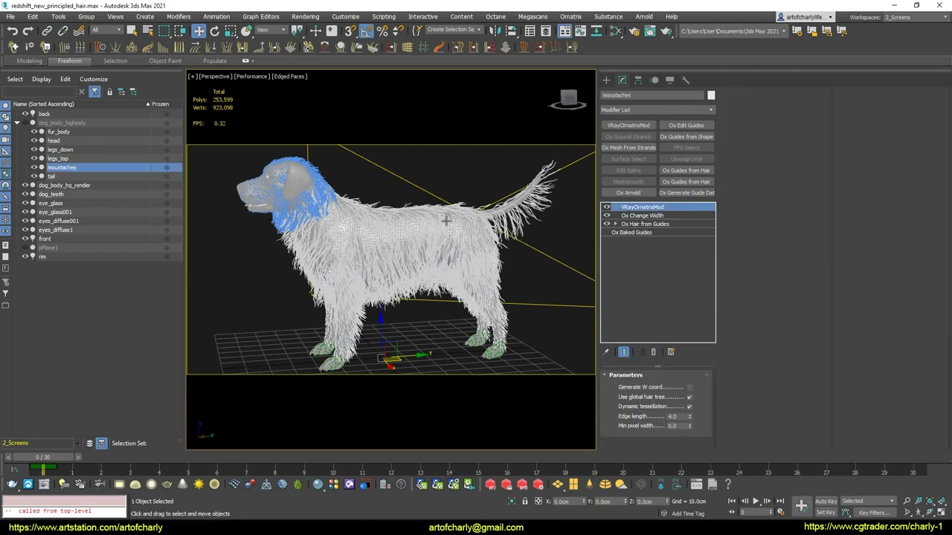
click(60, 177)
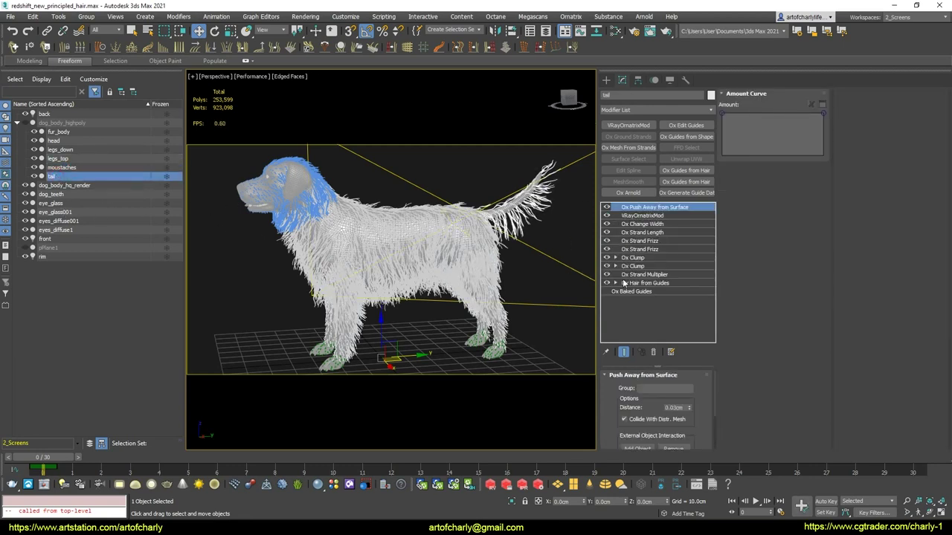
click(659, 282)
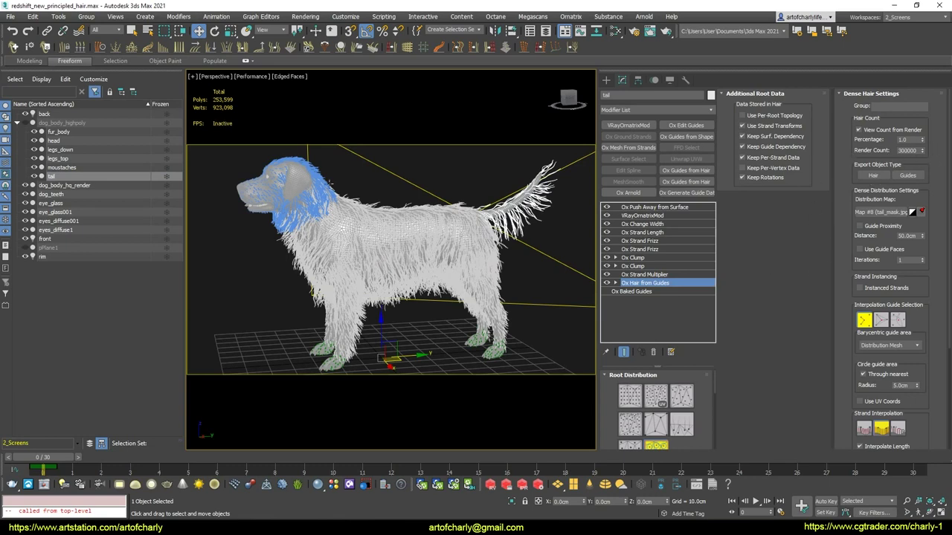
click(468, 184)
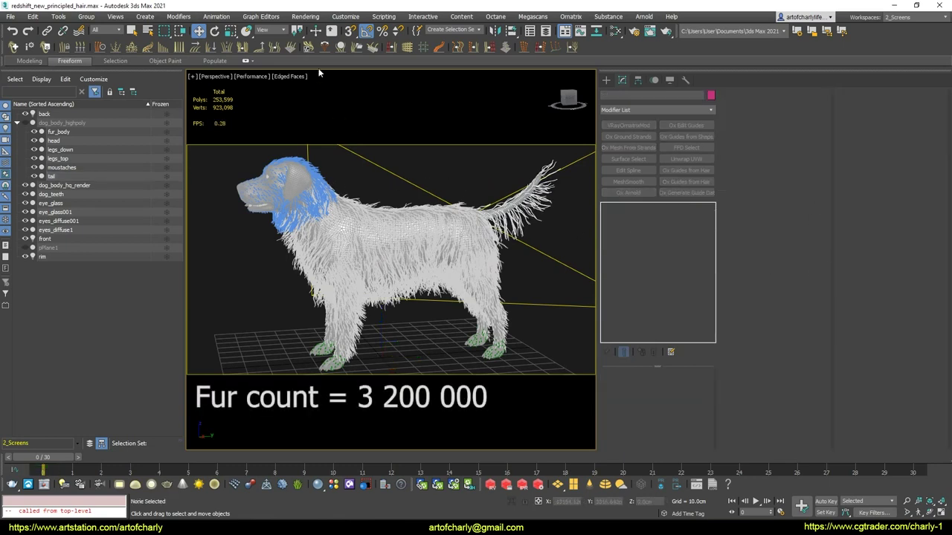
Open Redshift Render Setup and look through the Output tab's Unified Sampling settings.
click(304, 20)
click(375, 212)
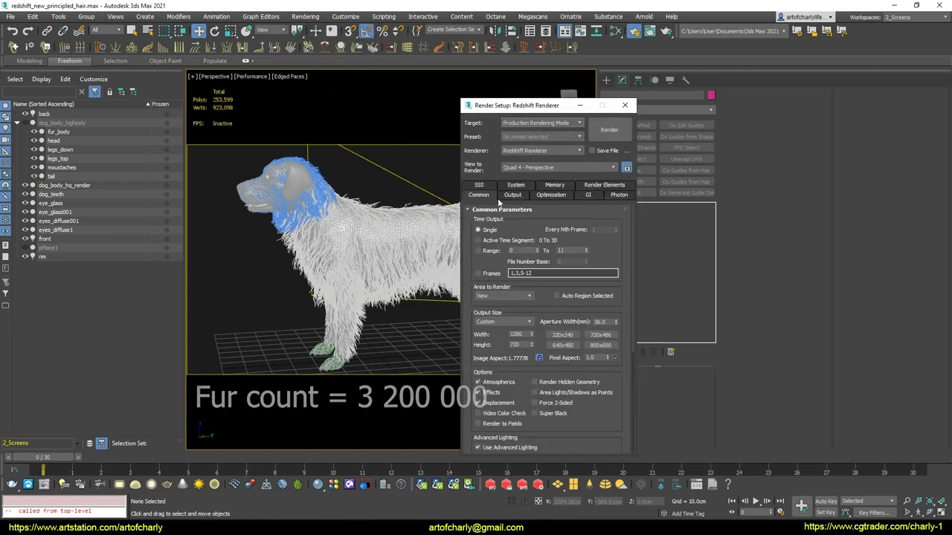
click(514, 196)
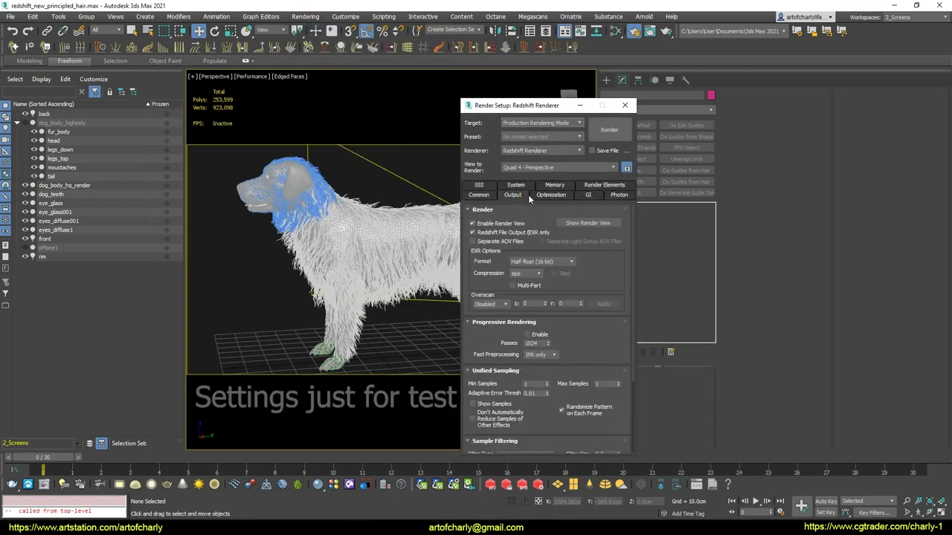
scroll(487, 228, down, 3)
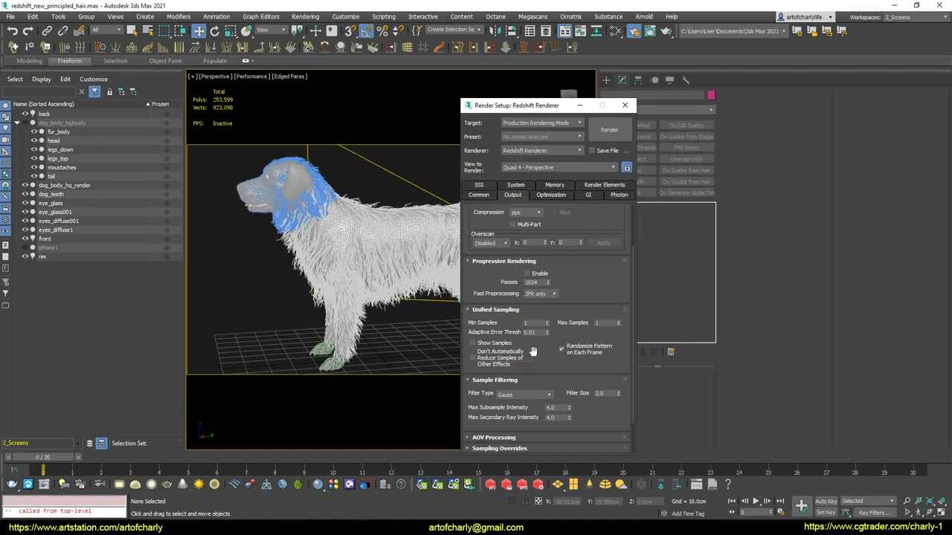
drag(515, 338, 536, 340)
scroll(534, 288, down, 2)
Review Hair Min Pixel Width under Optimization, then the GI (Brute Force, 3 bounces) and System tabs.
click(540, 196)
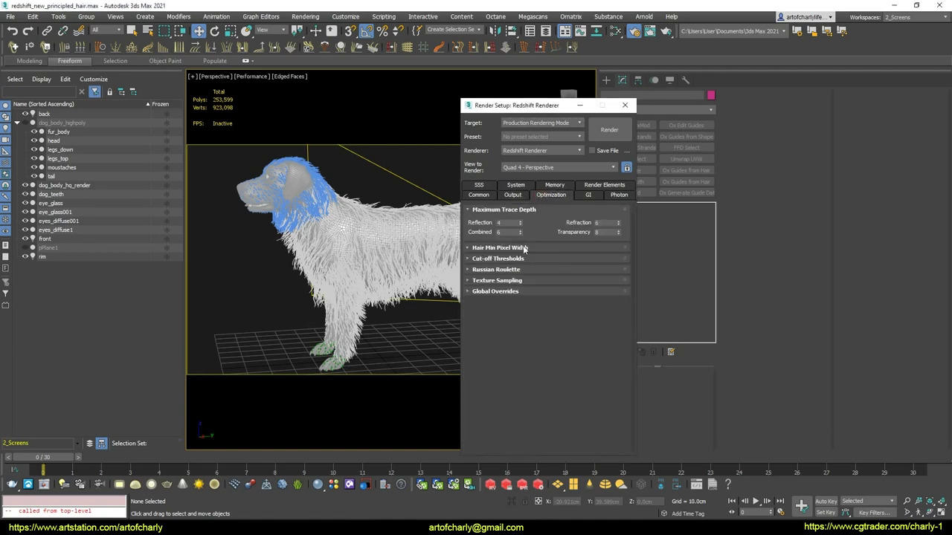
key(ctrl+2)
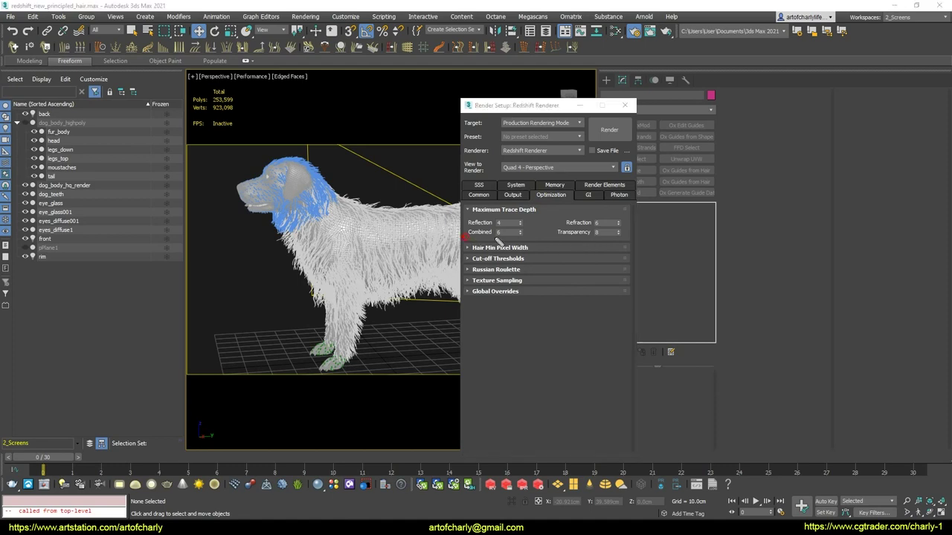
key(Escape)
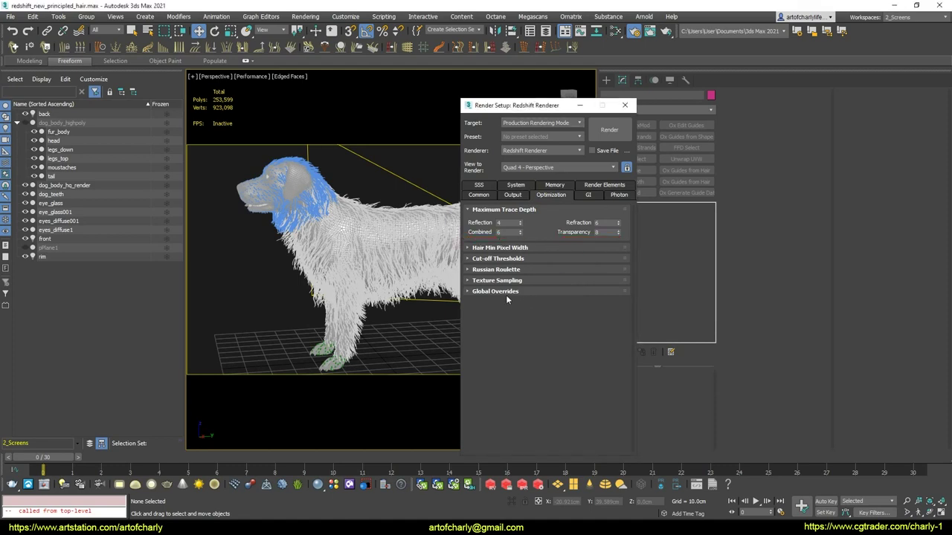
click(508, 248)
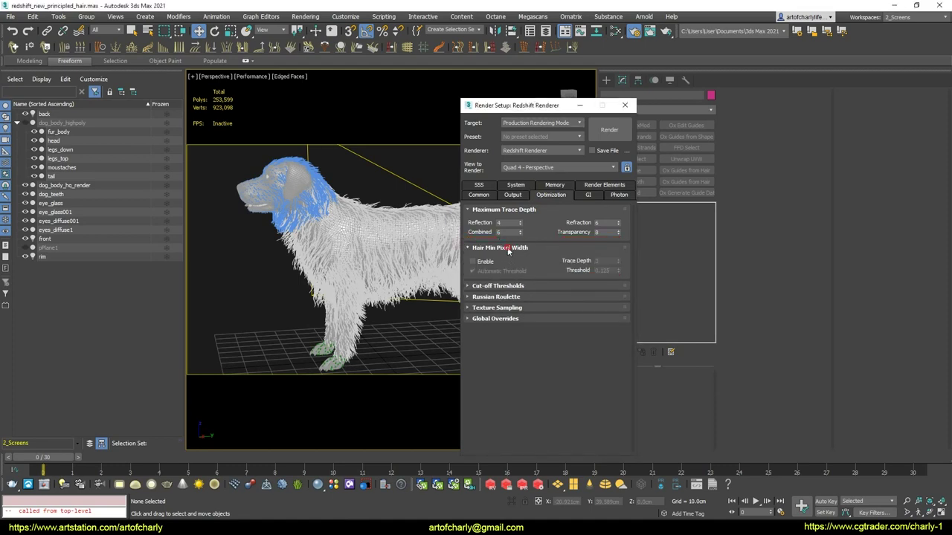
click(509, 247)
click(586, 195)
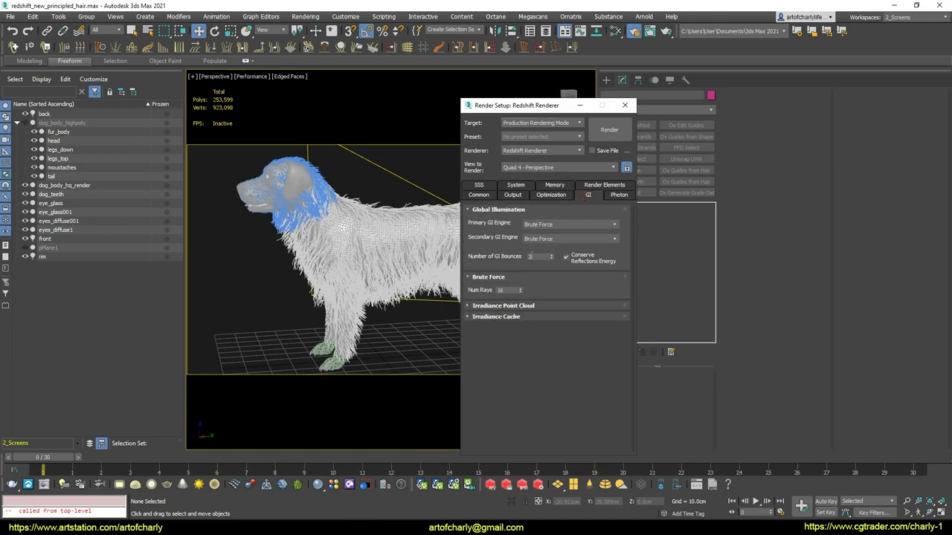
click(517, 186)
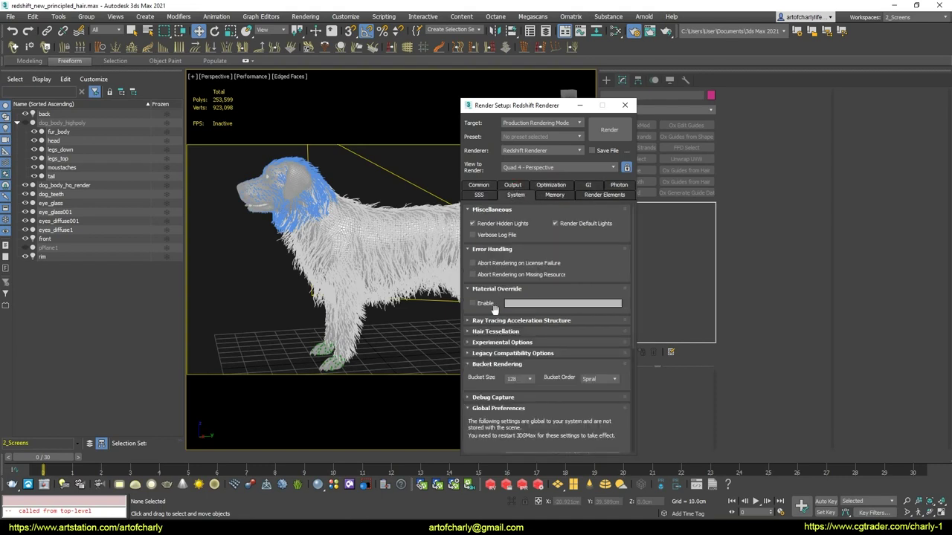
Expand Hair Tessellation (mode None) and Experimental Options to check the OptiX RT on supported GPUs setting.
scroll(494, 308, down, 3)
click(502, 255)
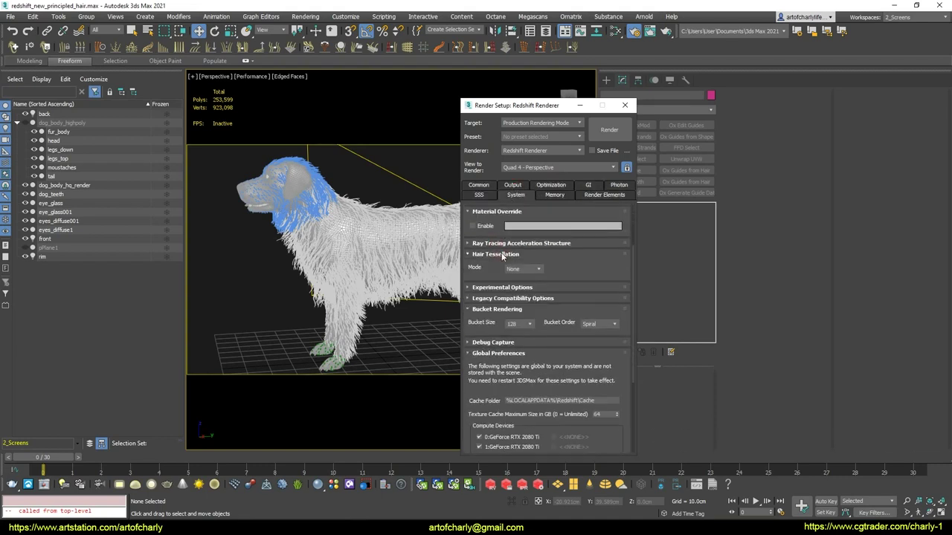
click(469, 277)
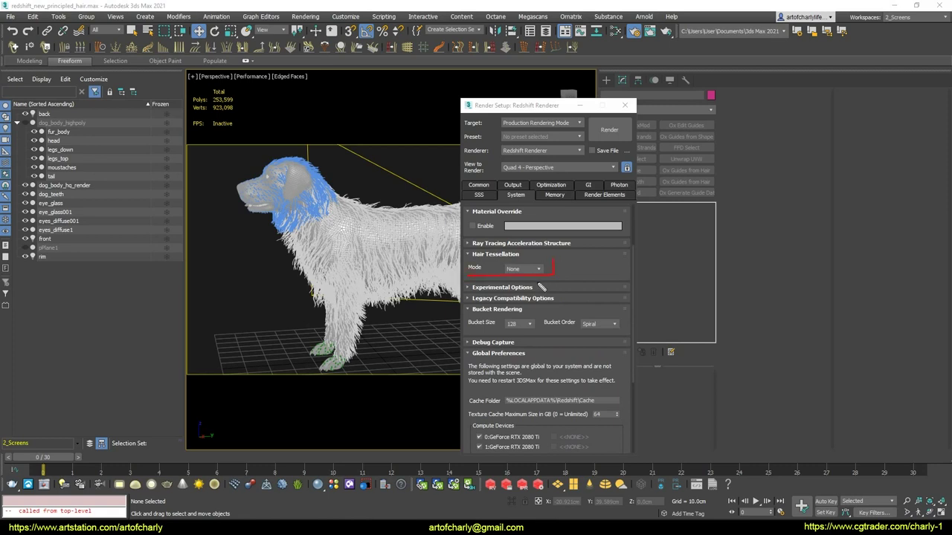
click(517, 288)
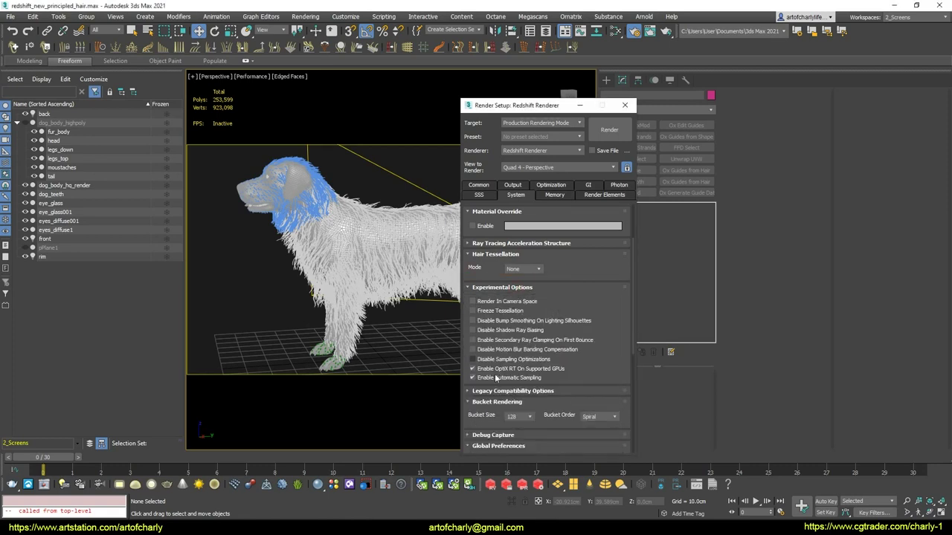
click(460, 378)
click(471, 369)
drag(598, 357, 591, 111)
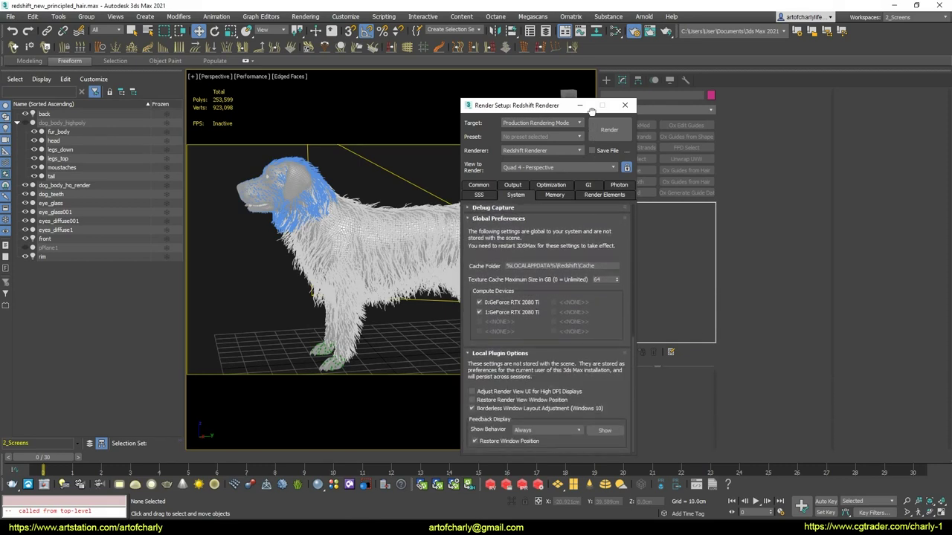
Look over the Memory settings, then return to System settings with OptiX RT left disabled.
click(554, 196)
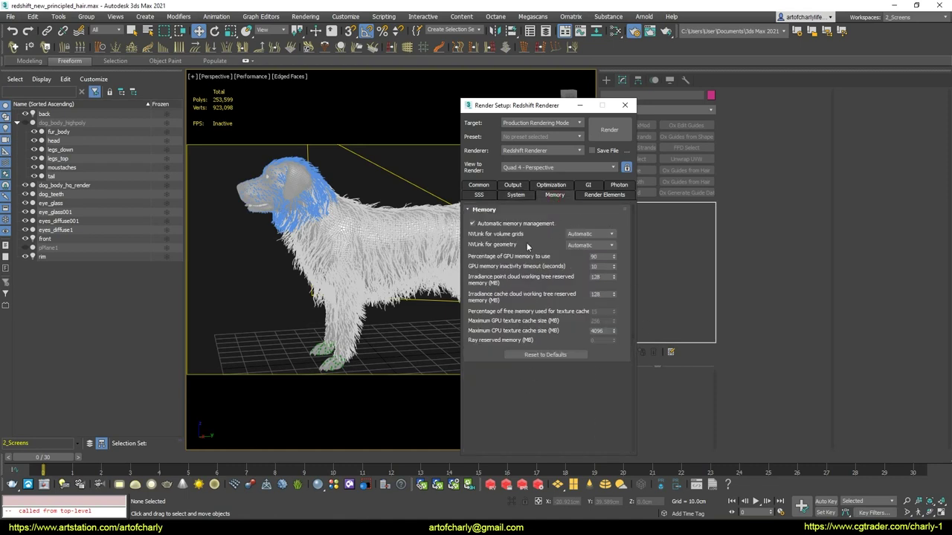
click(523, 196)
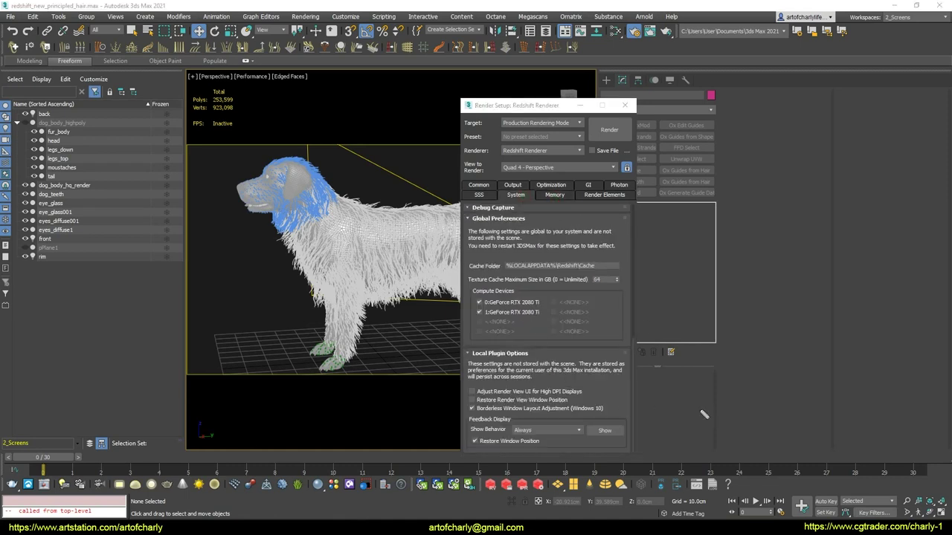
scroll(546, 290, up, 3)
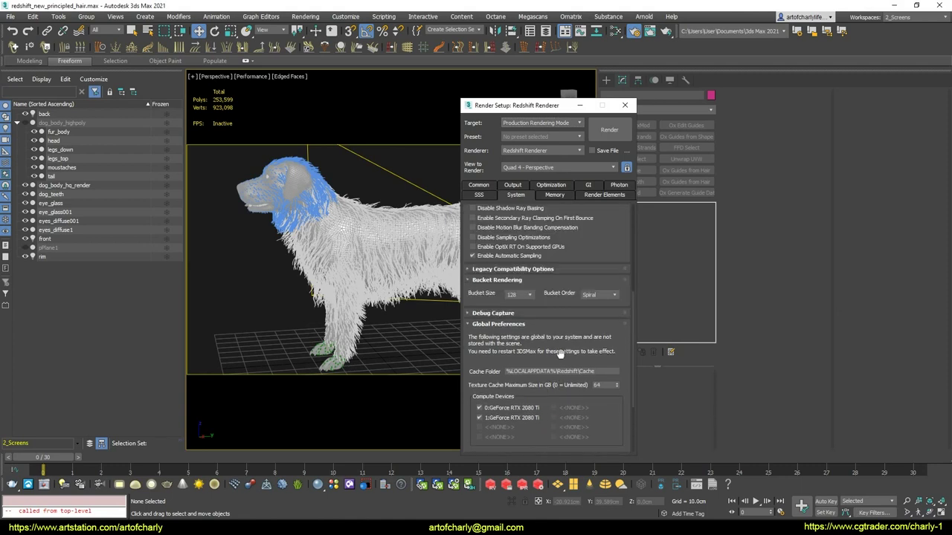
scroll(557, 293, up, 3)
scroll(580, 297, up, 3)
scroll(591, 301, up, 3)
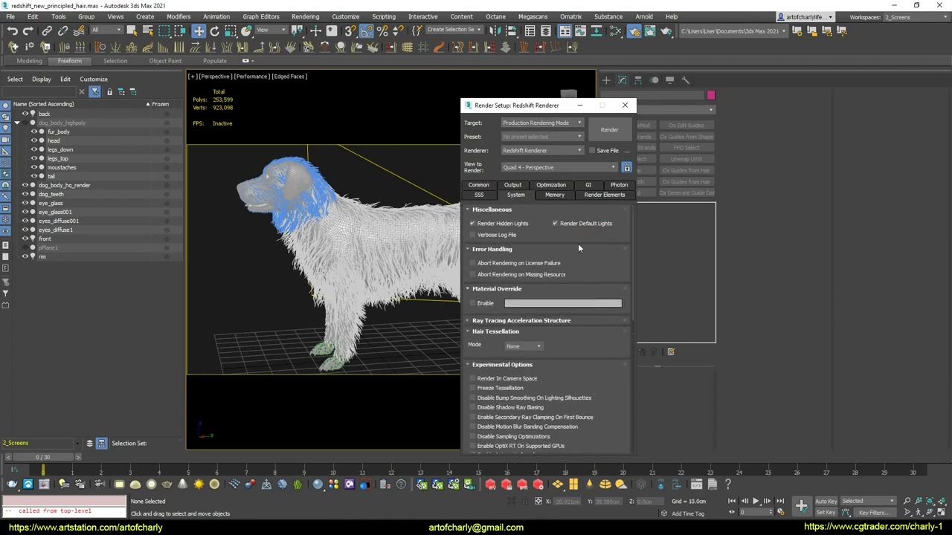
scroll(586, 388, down, 2)
scroll(535, 372, down, 2)
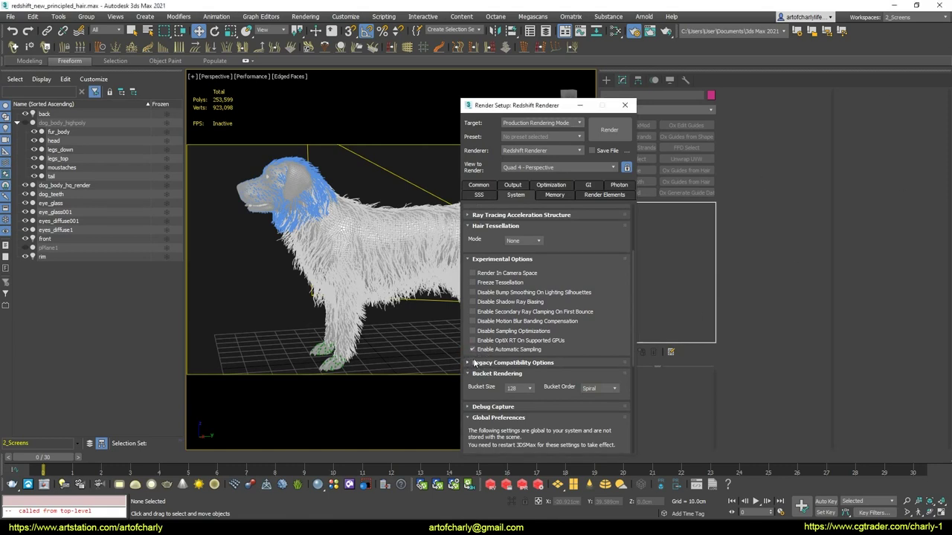
Render the furry dog with OptiX RT off, a frame taking about 34 minutes.
click(606, 131)
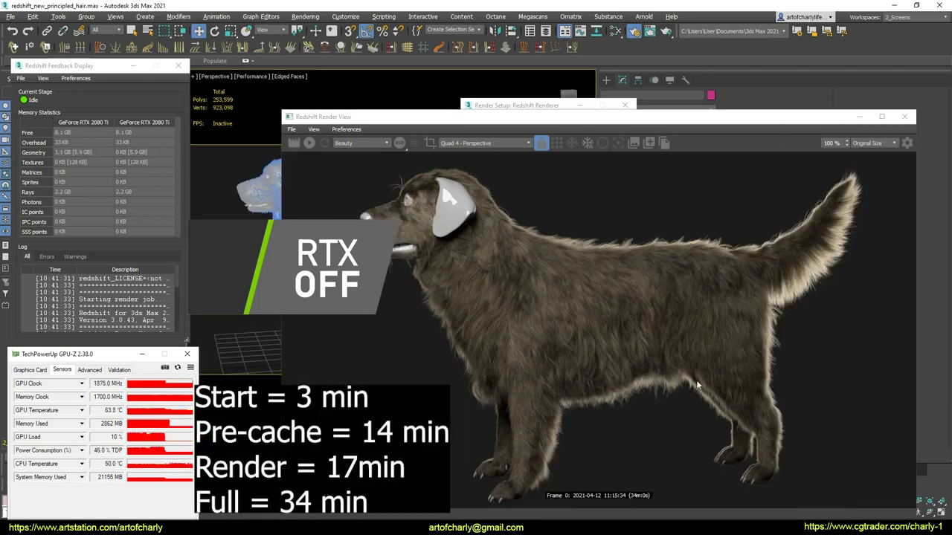
drag(641, 126, 623, 70)
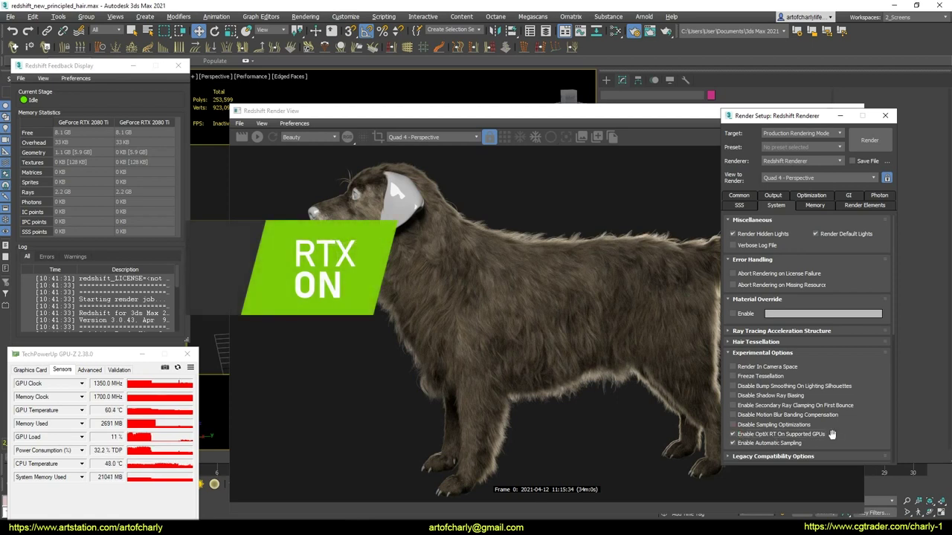
Render the dog again with OptiX RT enabled, finishing in about 20 minutes.
click(867, 148)
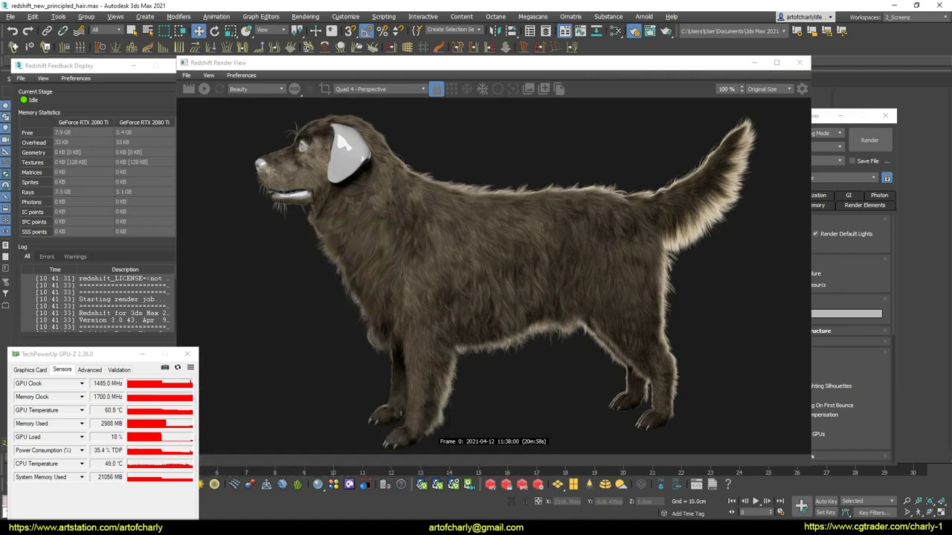
Close the finished Render View, the render feedback window and the GPU monitoring window.
click(796, 64)
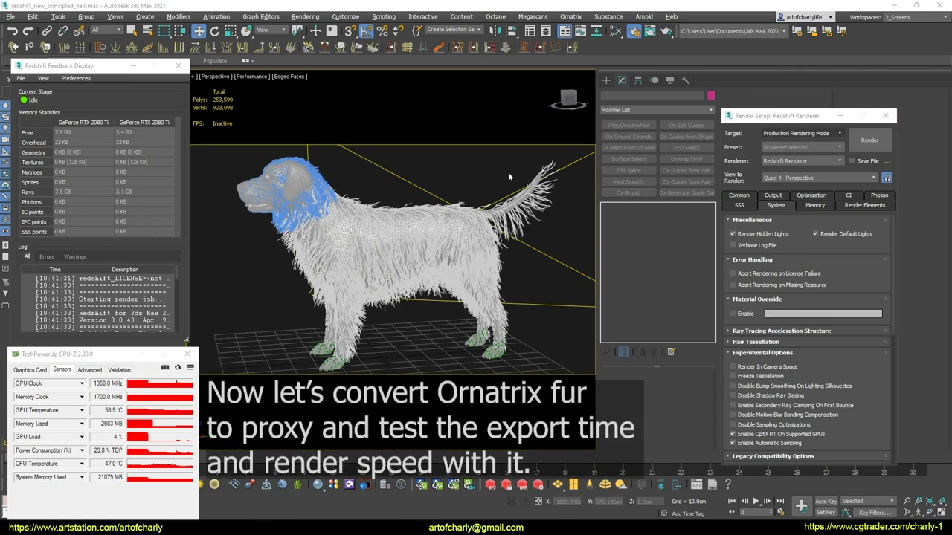
click(450, 215)
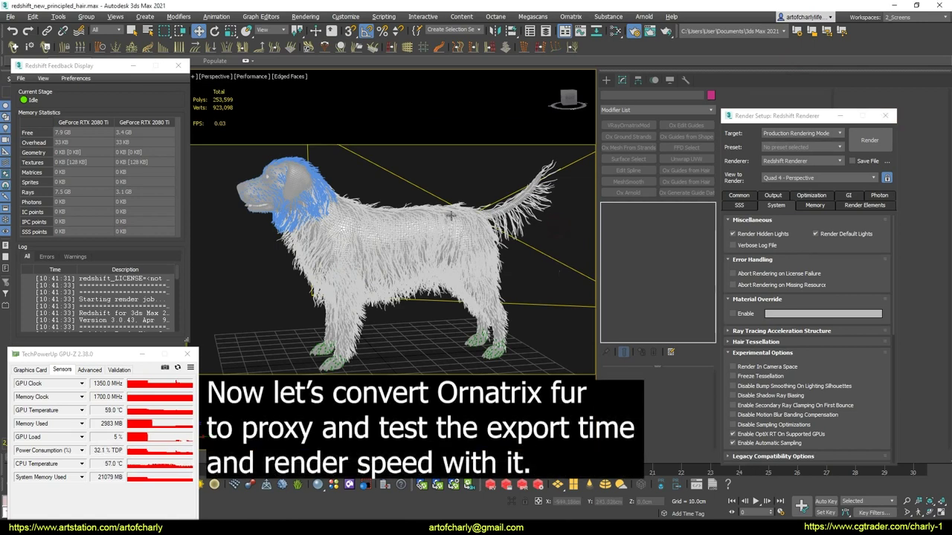
click(133, 66)
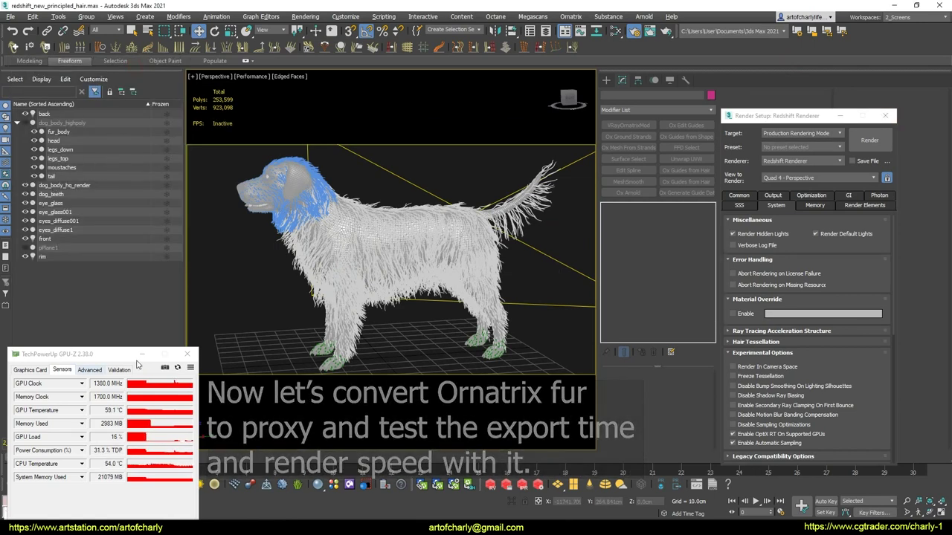
click(165, 354)
Export fur_body through tail as Redshift proxy 'redshift_dog_fur_proxy' saved to the scene folder.
click(348, 207)
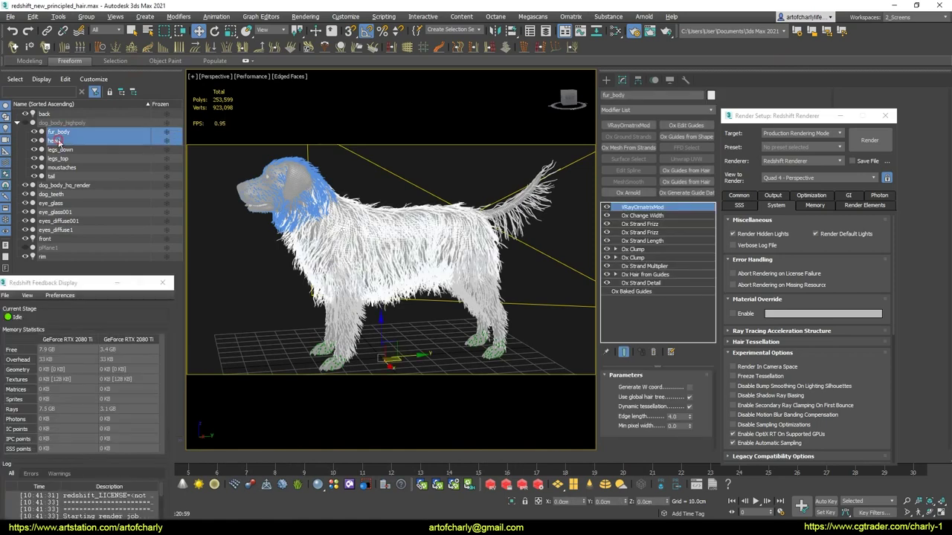
right_click(348, 205)
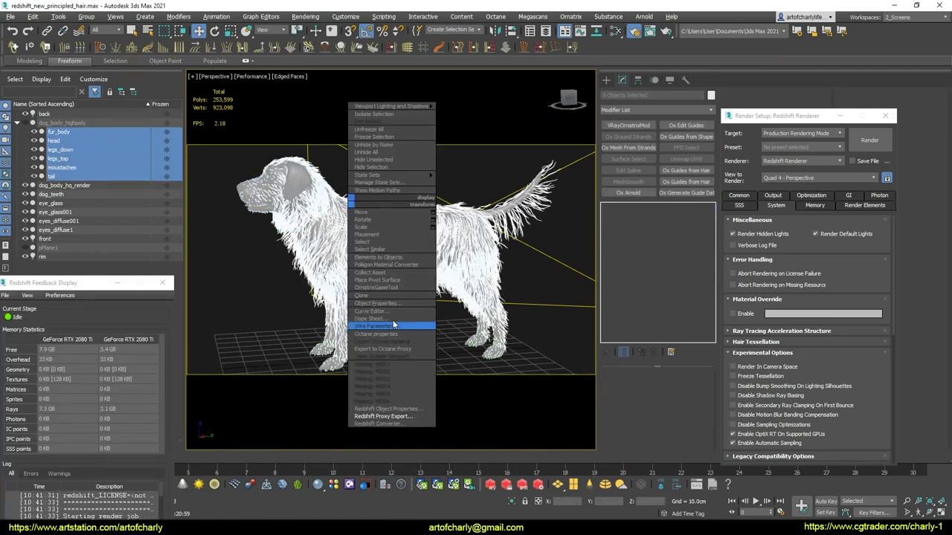
click(392, 418)
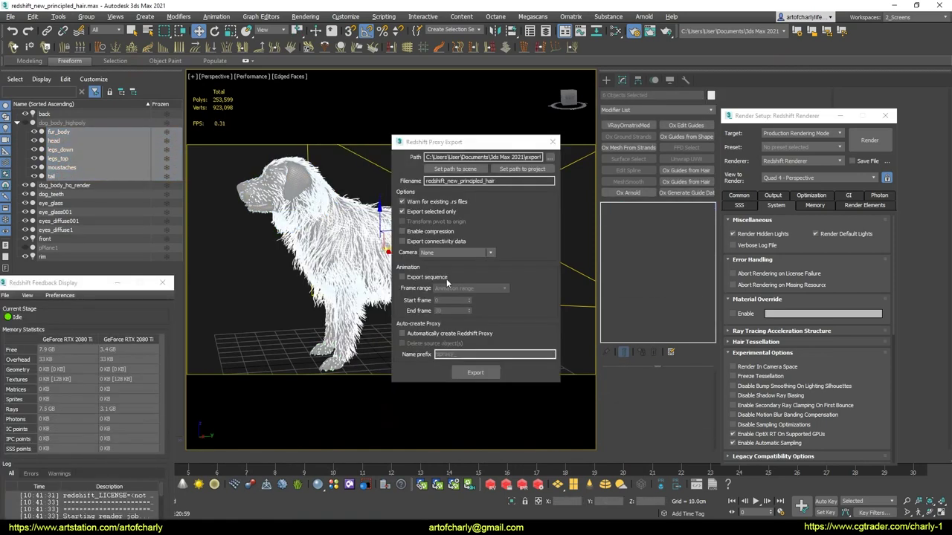
double_click(476, 181)
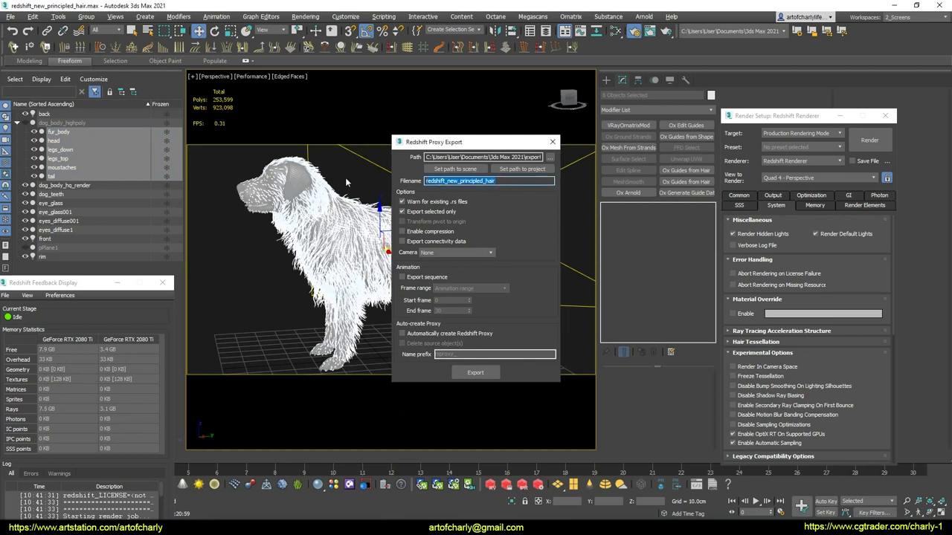
text(redshift_dog_pro_proxy)
click(455, 169)
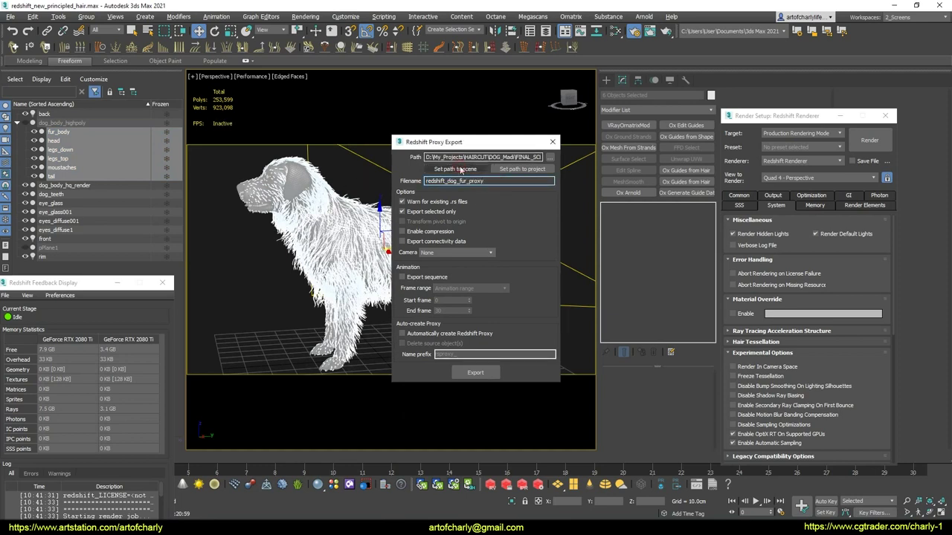
click(401, 333)
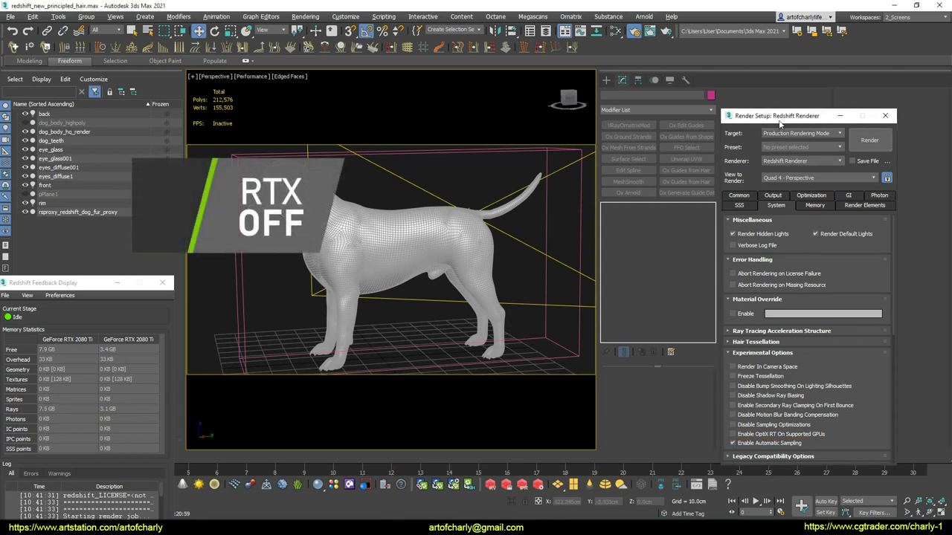
Render the proxy-fur dog with OptiX RT off, finishing in 19 min 44 sec.
click(867, 142)
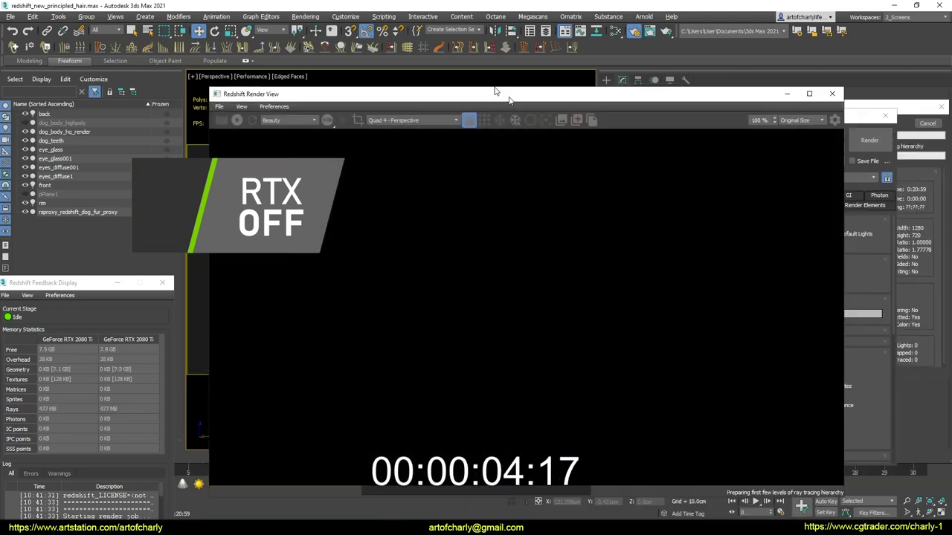
drag(509, 97, 491, 84)
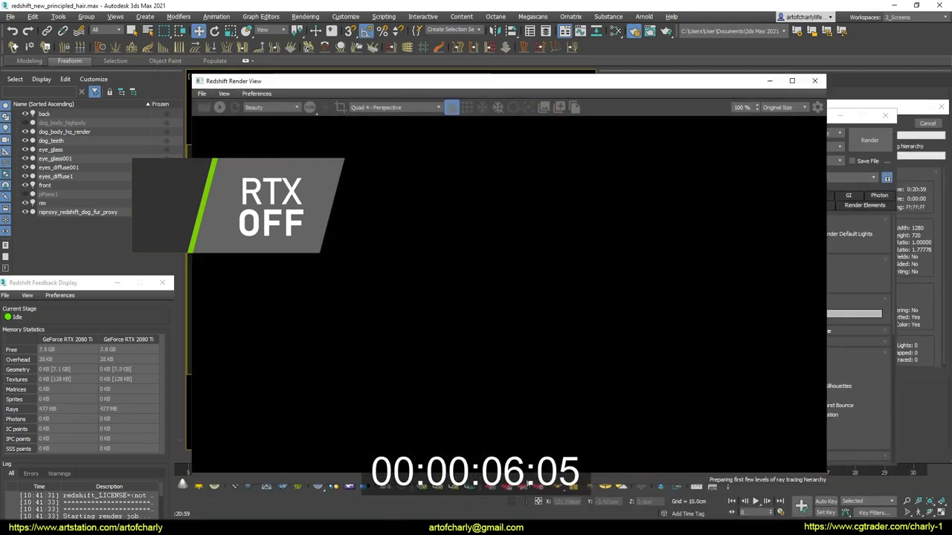
drag(710, 83, 650, 84)
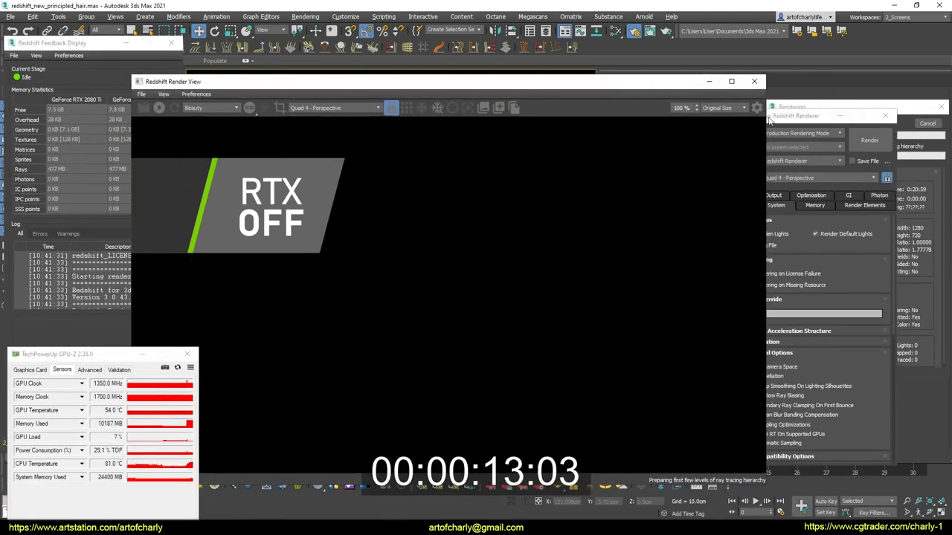
drag(588, 85, 643, 52)
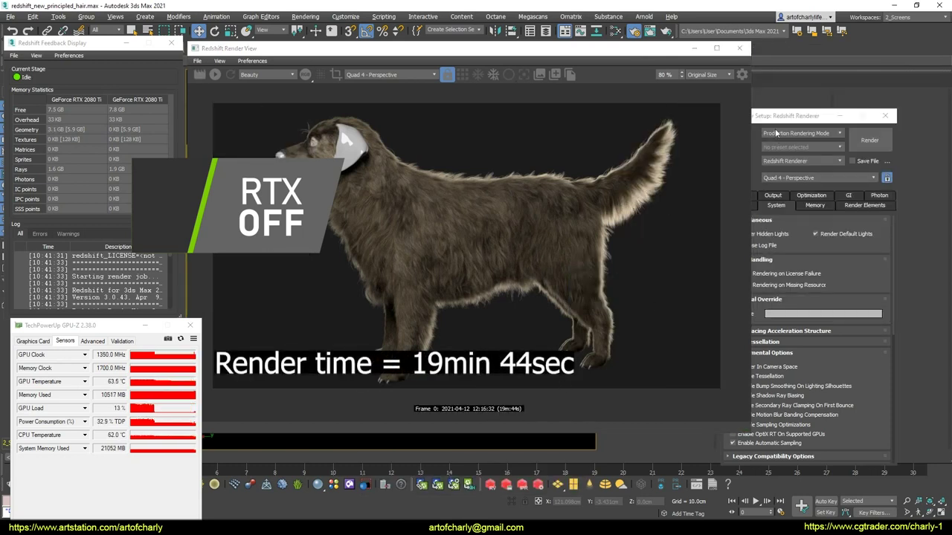
Enable OptiX RT, clear the Render View frame buffer, and start rendering the proxy-fur dog again.
click(780, 117)
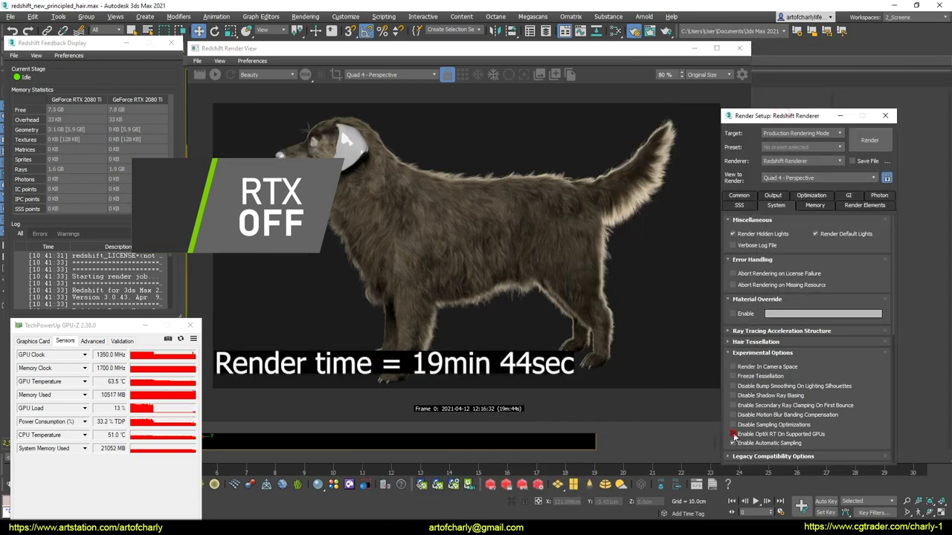
click(750, 434)
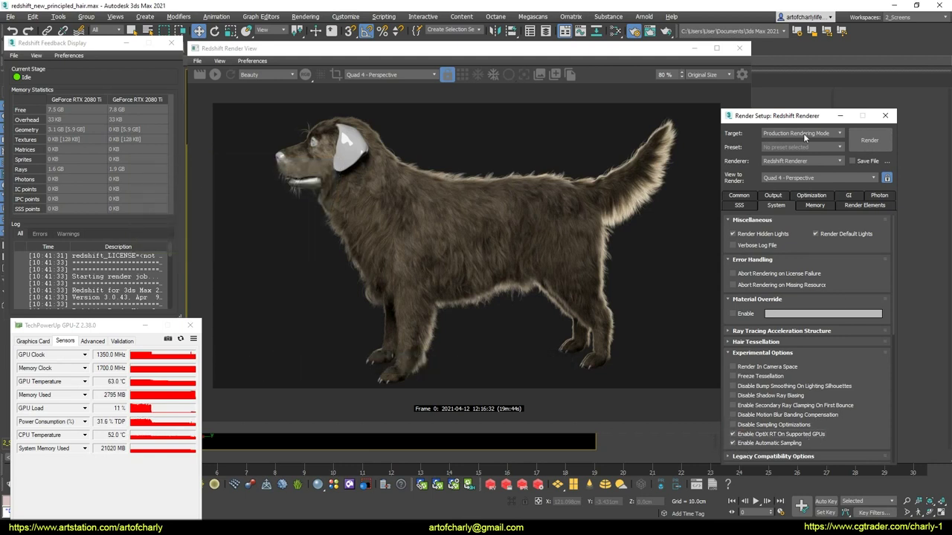
click(219, 61)
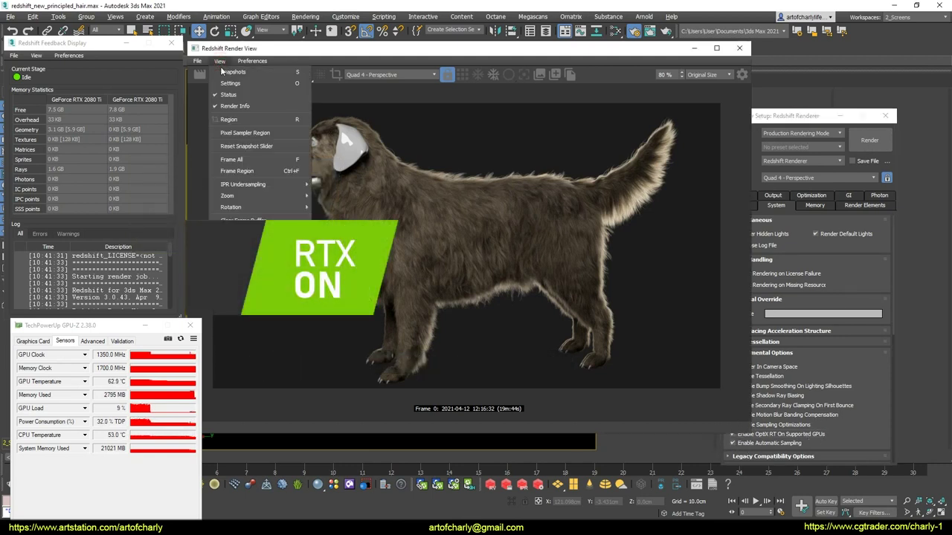
click(245, 219)
click(788, 117)
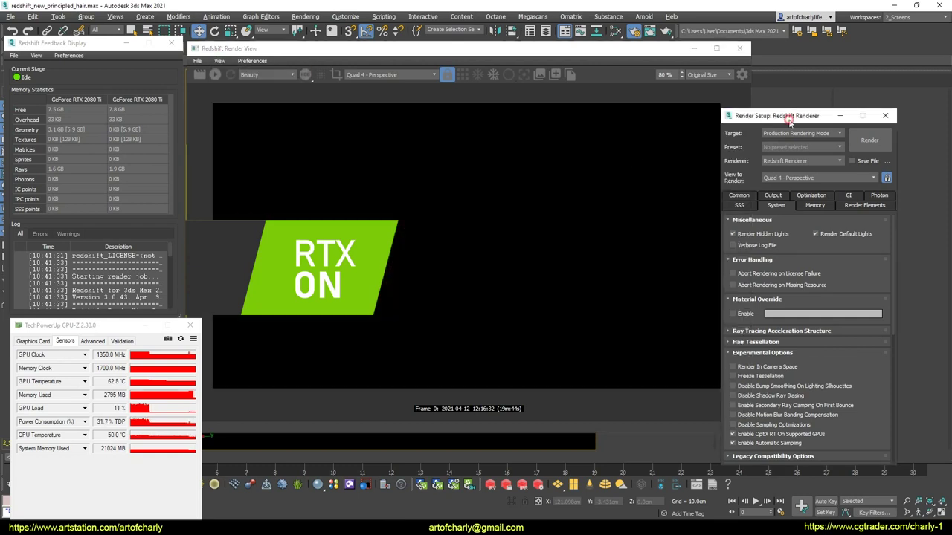
click(866, 141)
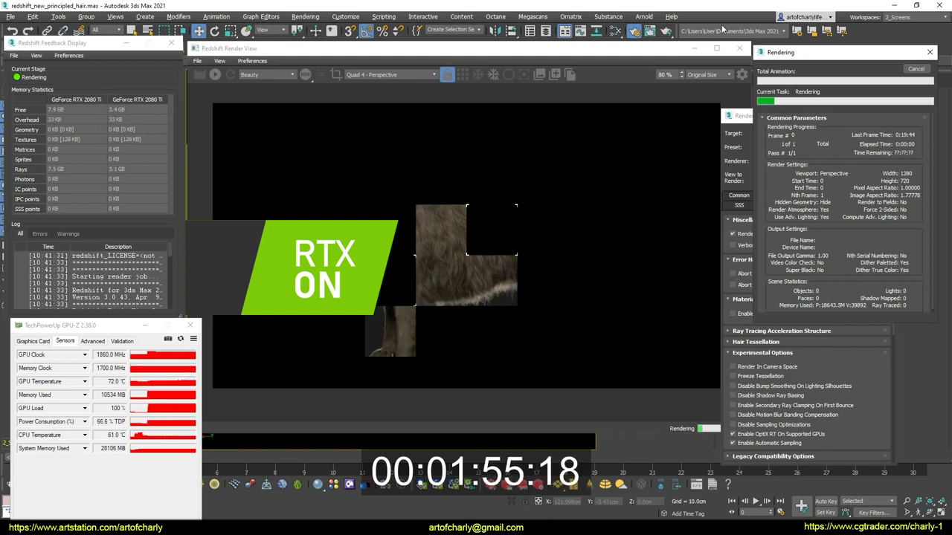